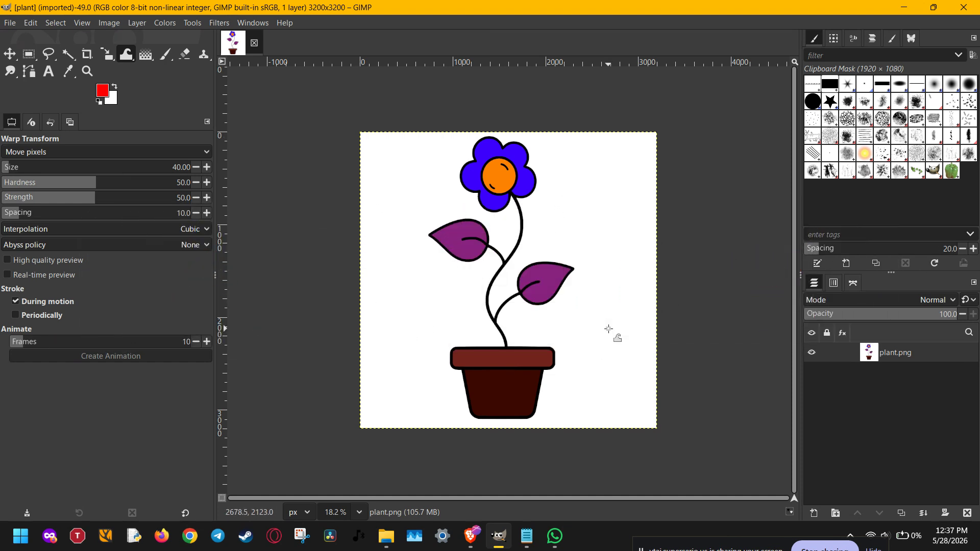
Activate the Warp Transform tool and set its effect size to 122.50
scroll(609, 329, "up", 1)
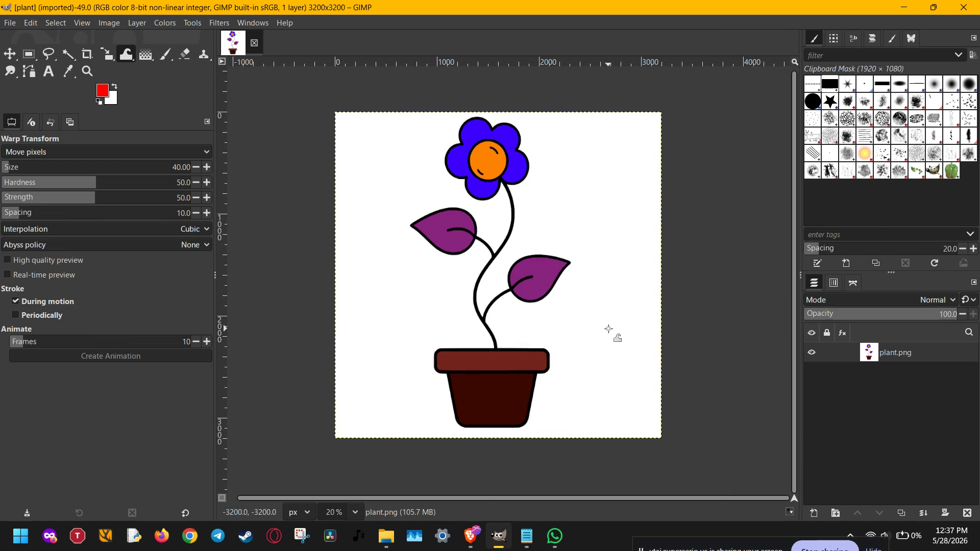
scroll(609, 329, "up", 1)
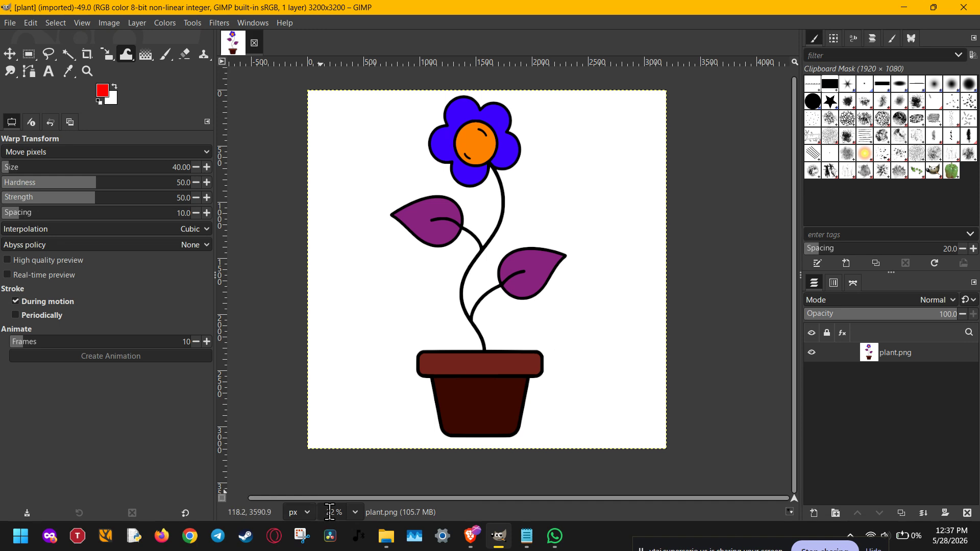
scroll(330, 512, "up", 1)
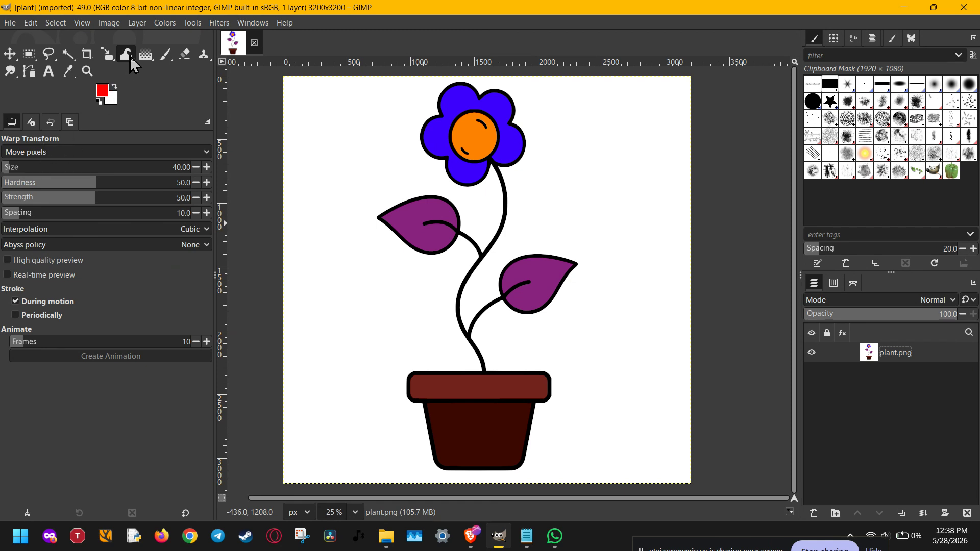
left_click(201, 23)
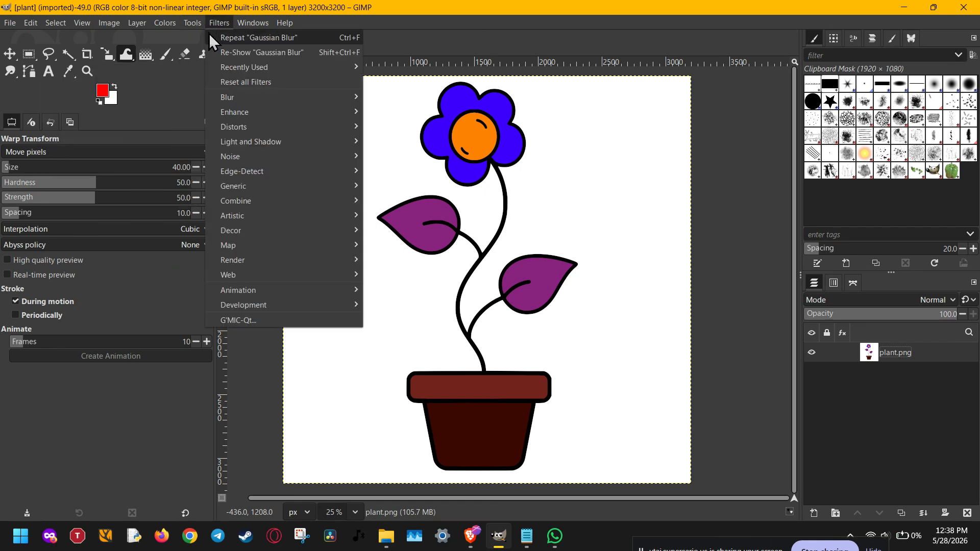
mouse_move(205, 66)
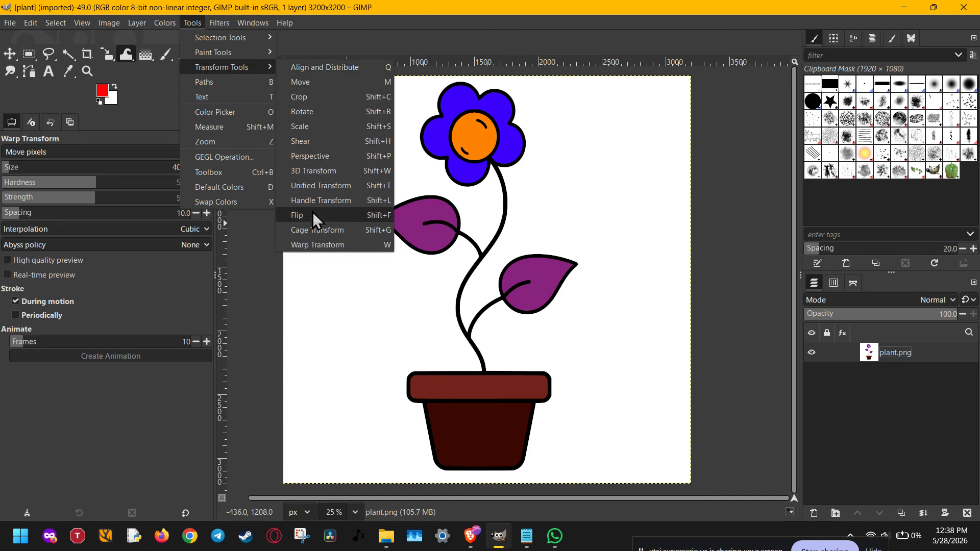
left_click(318, 245)
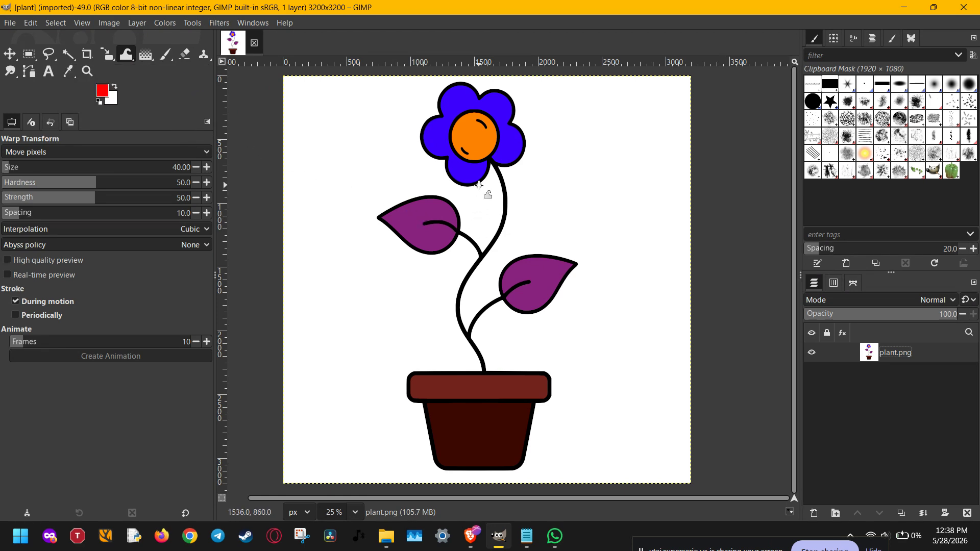
left_click(26, 167)
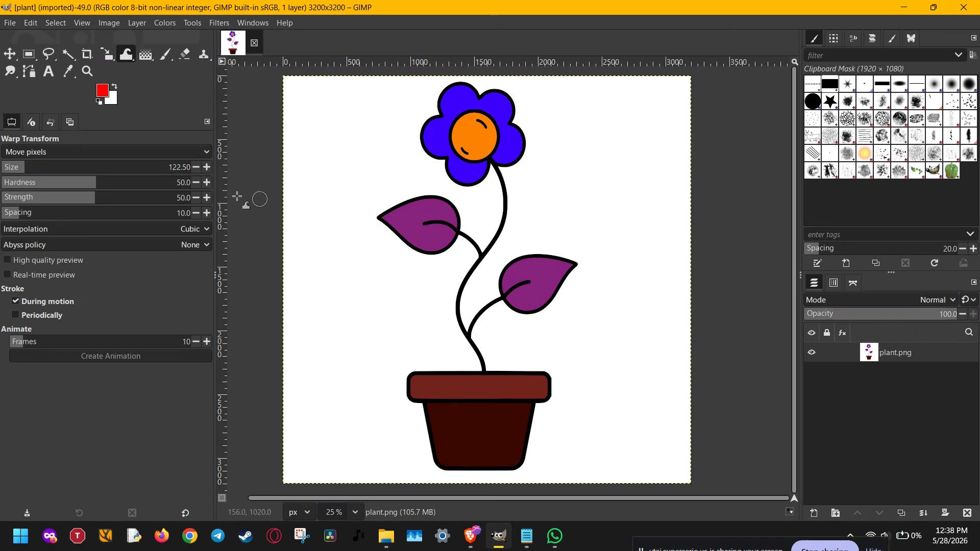
Set the warp behavior to Swirl counter-clockwise and distort the vein inside the left leaf
left_click(41, 152)
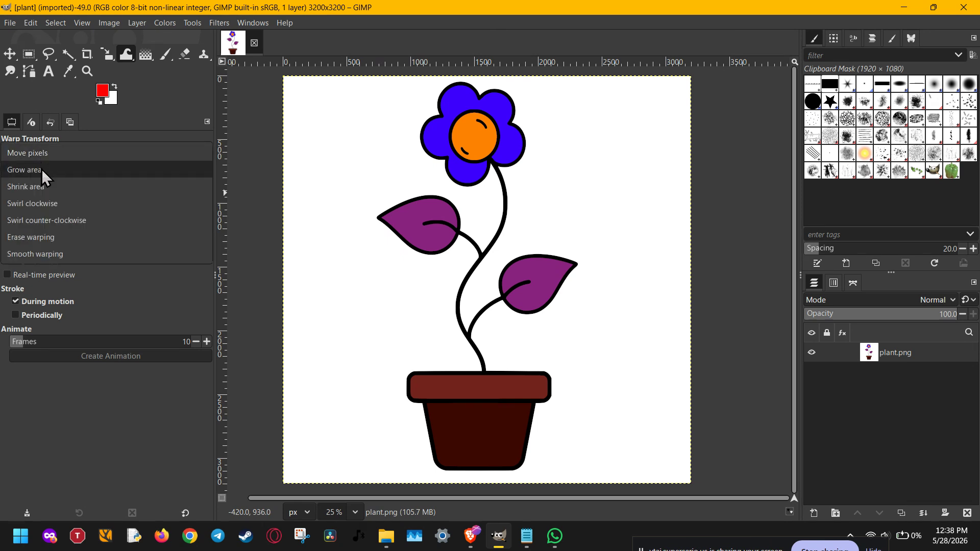
left_click(42, 169)
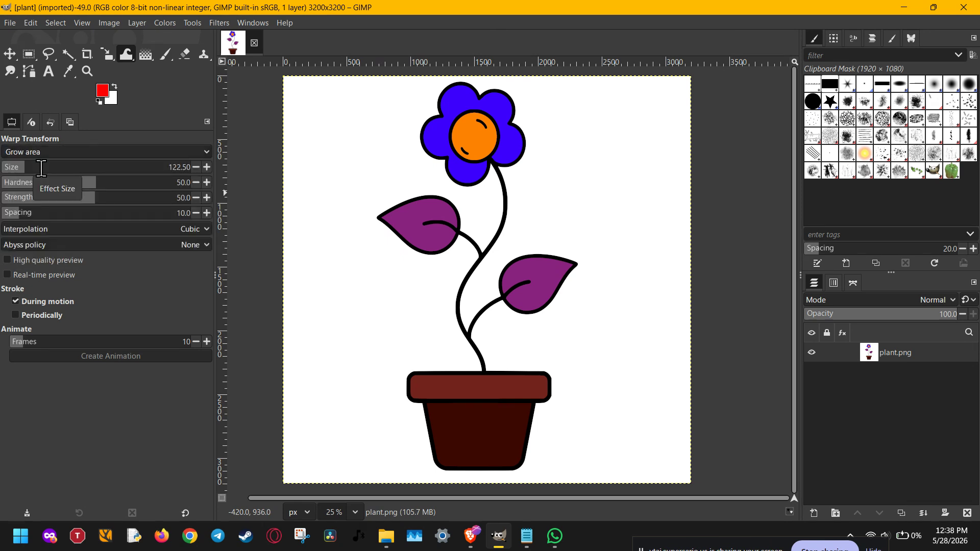
left_click(41, 152)
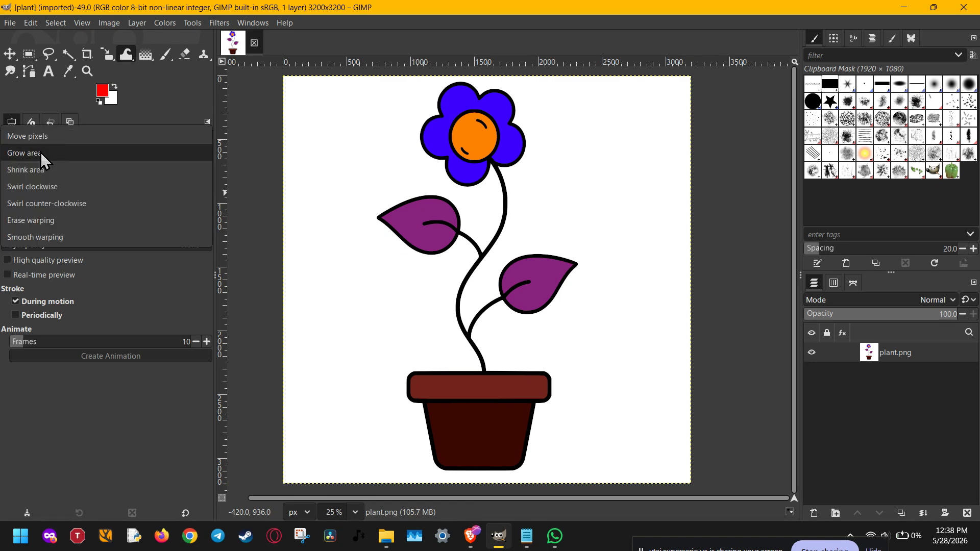
left_click(39, 168)
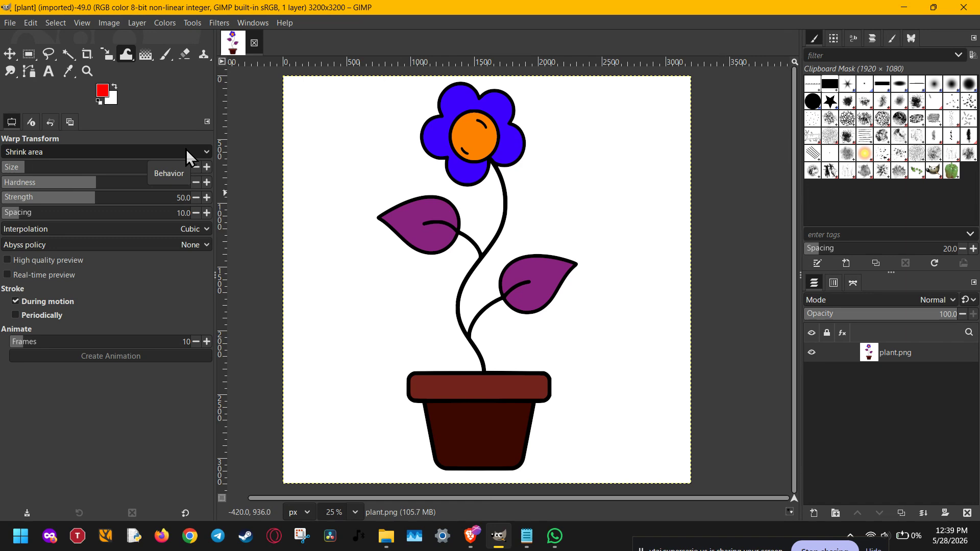
scroll(186, 149, "down", 1)
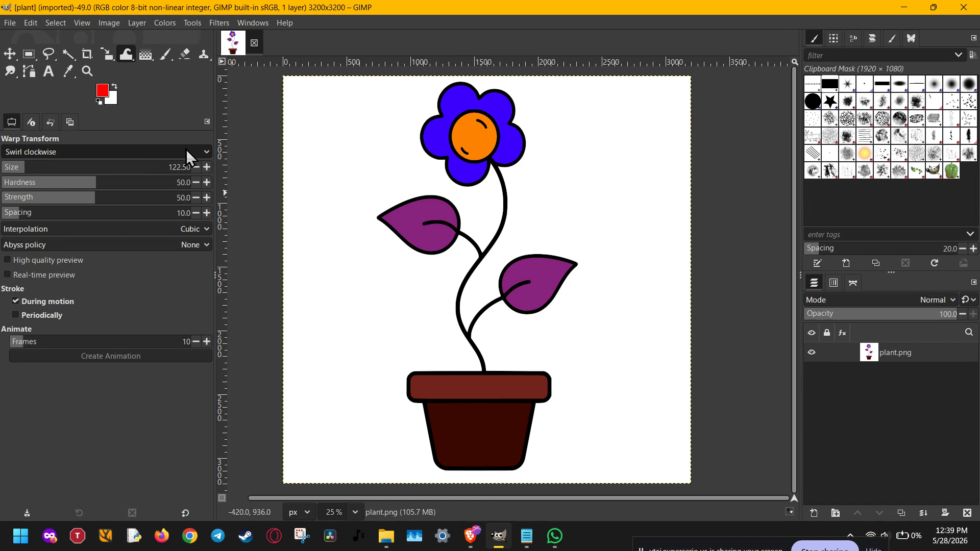
scroll(186, 149, "down", 1)
left_click(416, 213)
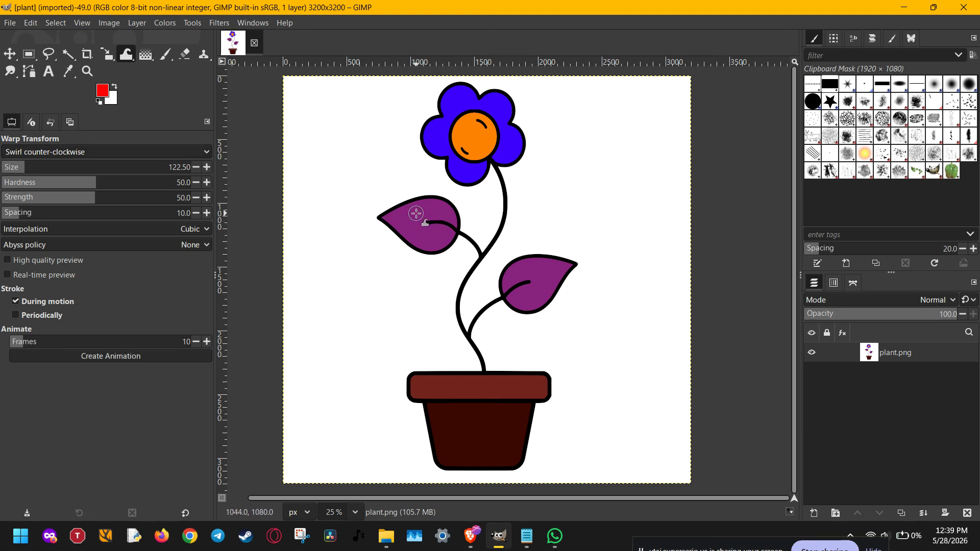
scroll(428, 225, "up", 5, "ctrl")
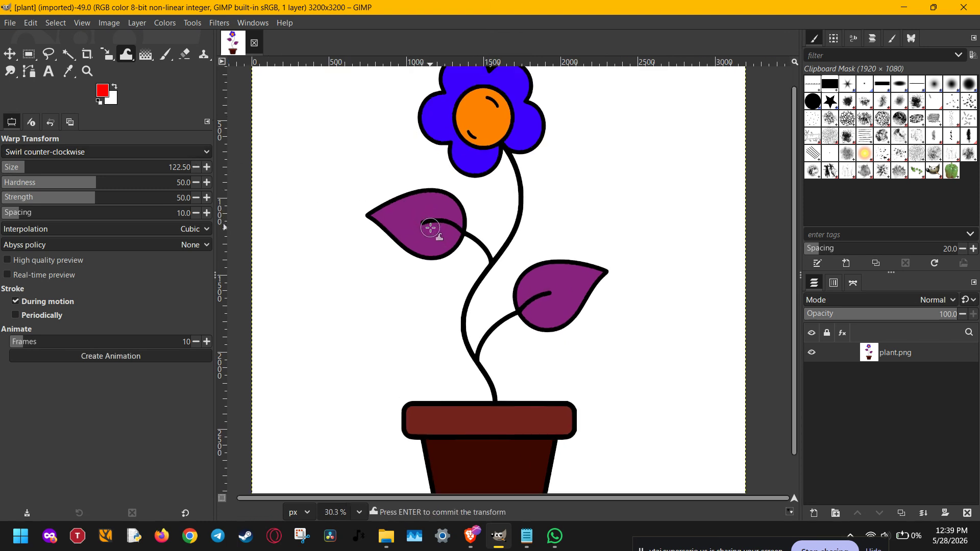
mouse_move(430, 228)
left_mouse_down()
mouse_move(429, 211)
mouse_move(452, 225)
mouse_move(482, 213)
mouse_move(503, 239)
mouse_move(491, 201)
mouse_move(437, 203)
mouse_move(412, 219)
mouse_move(333, 219)
left_mouse_up()
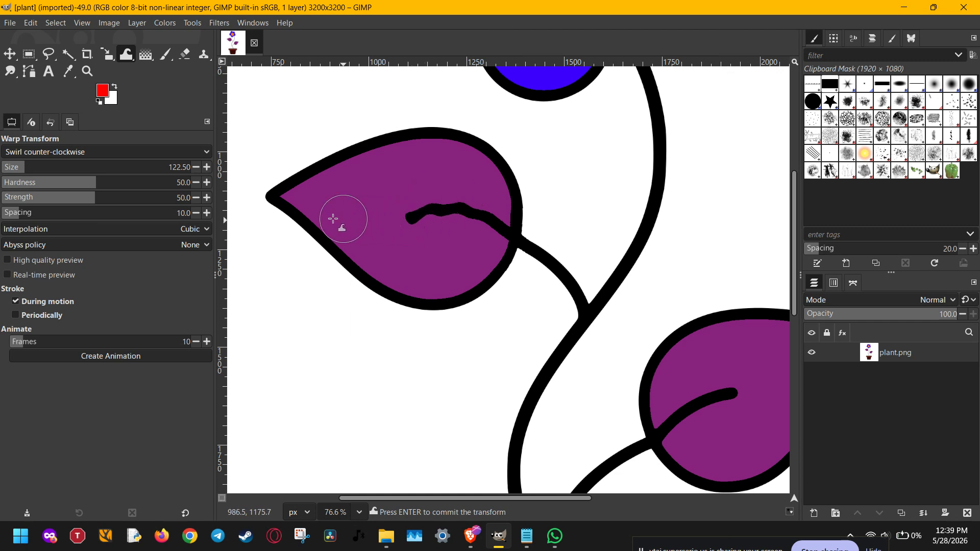
Restore the left leaf's distorted vein using the Erase warping behavior
scroll(142, 149, "down", 1)
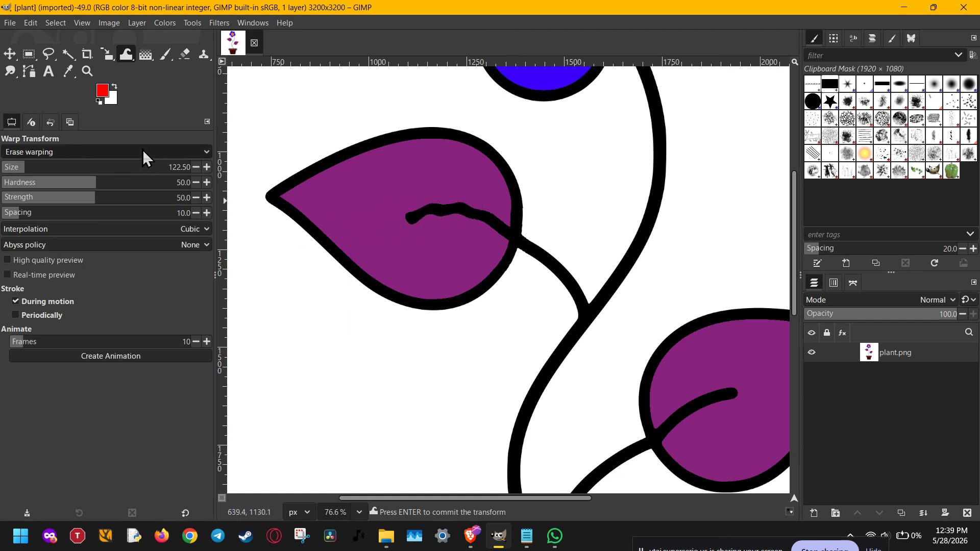
scroll(142, 149, "down", 1)
left_click_drag(653, 299, 565, 242)
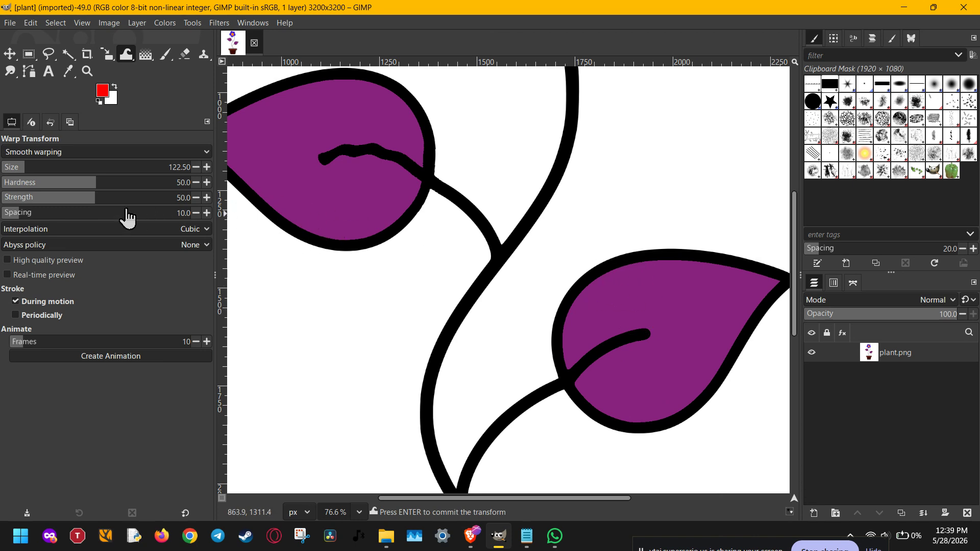
left_click(54, 153)
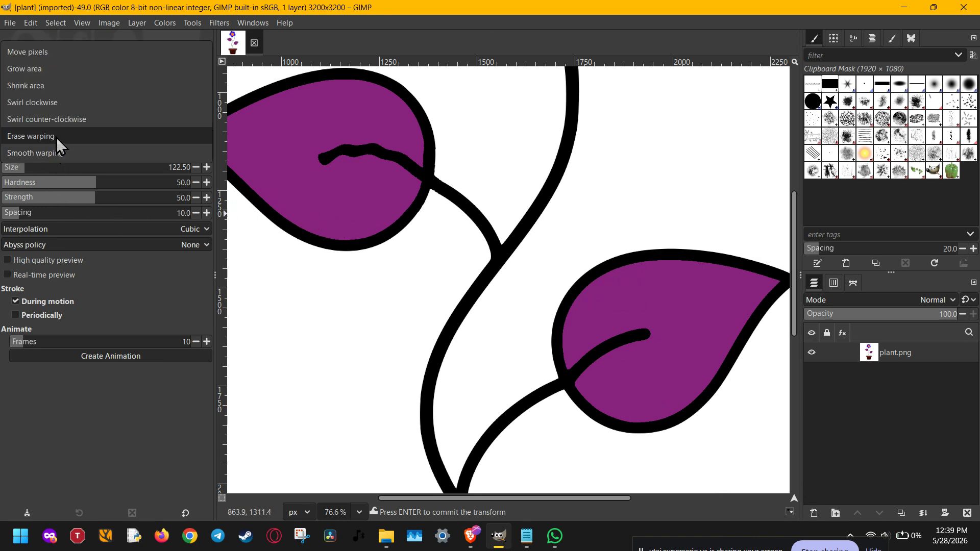
left_click(56, 135)
mouse_move(408, 163)
left_mouse_down()
mouse_move(398, 144)
mouse_move(396, 177)
mouse_move(391, 169)
mouse_move(386, 125)
mouse_move(369, 128)
mouse_move(353, 165)
mouse_move(337, 169)
mouse_move(329, 140)
mouse_move(313, 136)
mouse_move(347, 138)
mouse_move(413, 167)
left_mouse_up()
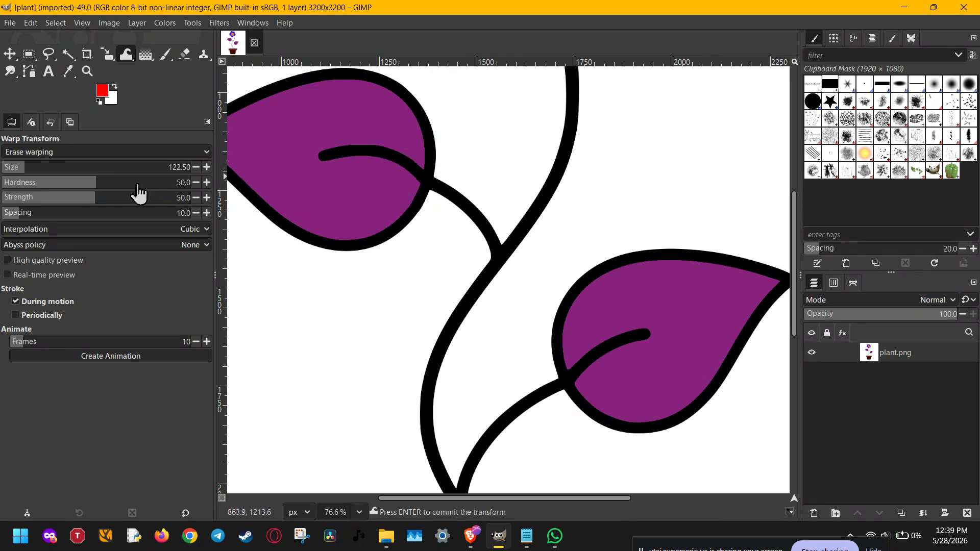
Pull the left leaf's lower edge downward into a point using Move pixels at size 219.70
left_click(34, 148)
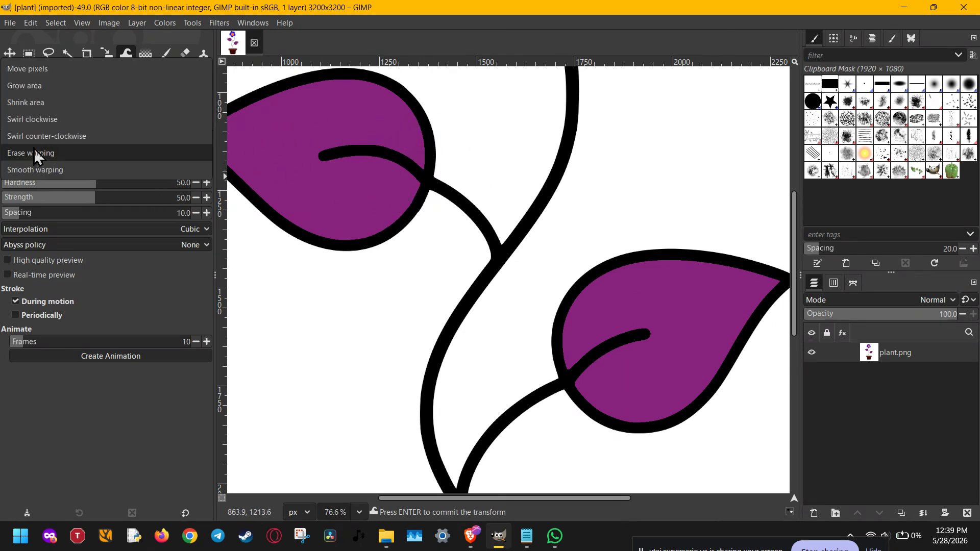
left_click(50, 69)
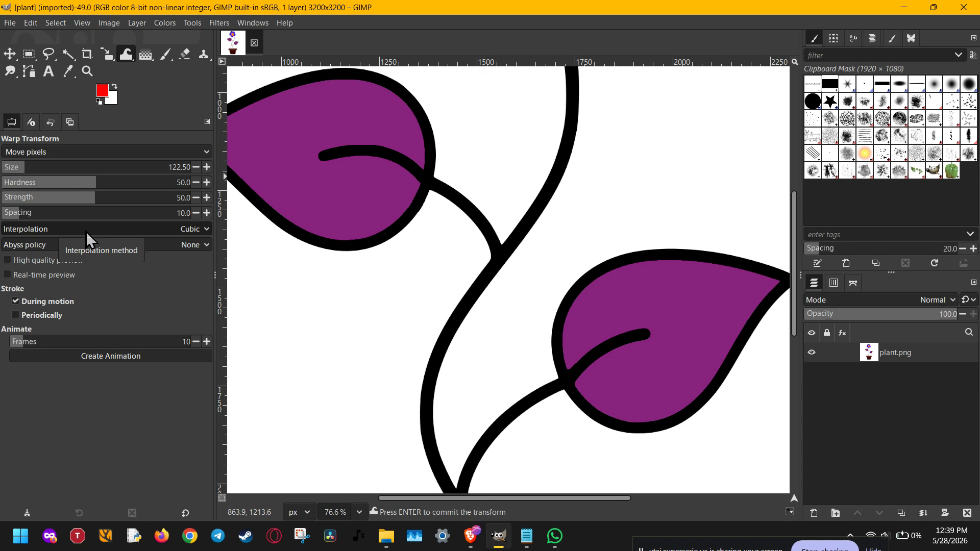
left_click_drag(34, 171, 43, 168)
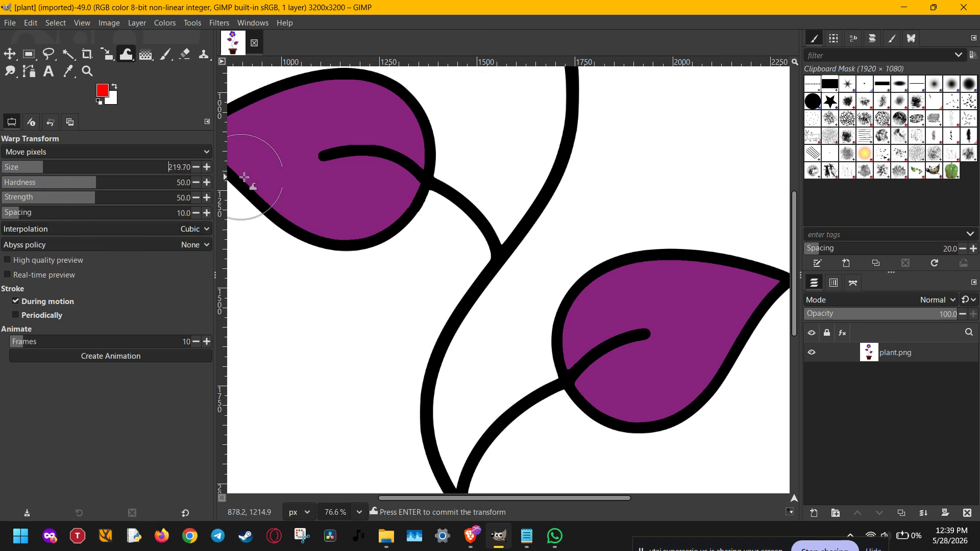
left_click_drag(364, 200, 356, 309)
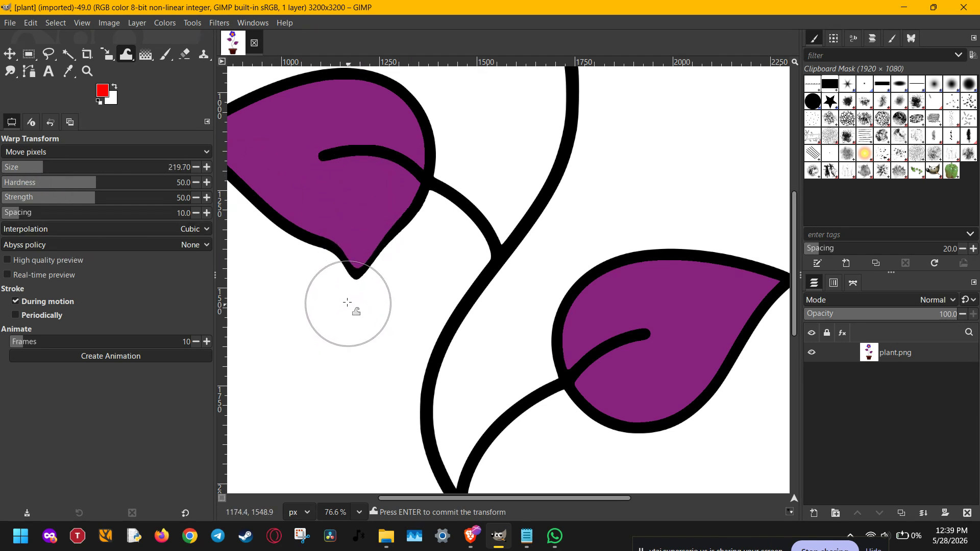
Reduce the warp size to 98.20 and distort the left leaf's lower edge and the nearby stem
left_click_drag(52, 170, 23, 168)
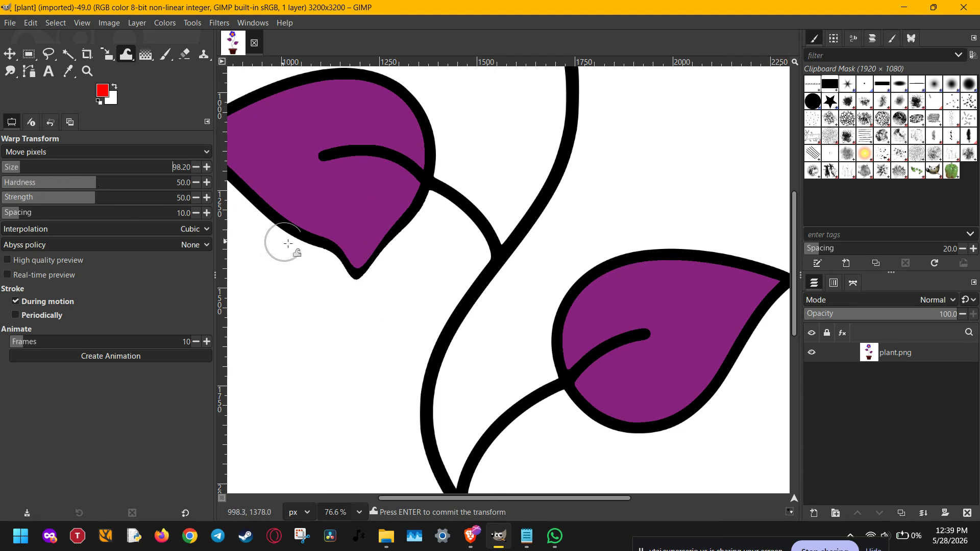
left_click_drag(361, 299, 357, 217)
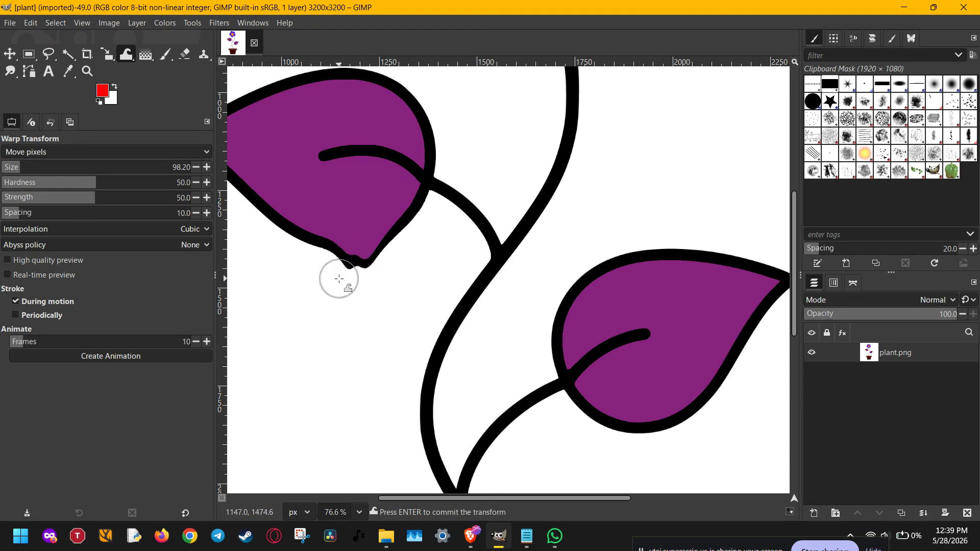
mouse_move(338, 279)
left_mouse_down()
mouse_move(369, 222)
mouse_move(399, 222)
mouse_move(493, 282)
left_mouse_up()
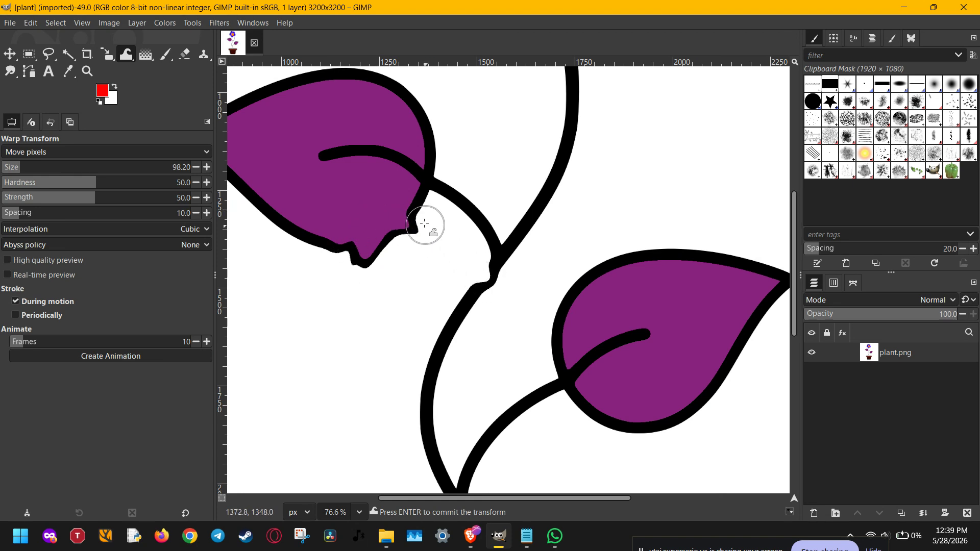
Set the warp size to 192.70 and hardness to 20.8, and pull the left leaf's lower-left edge outward
left_click(102, 170)
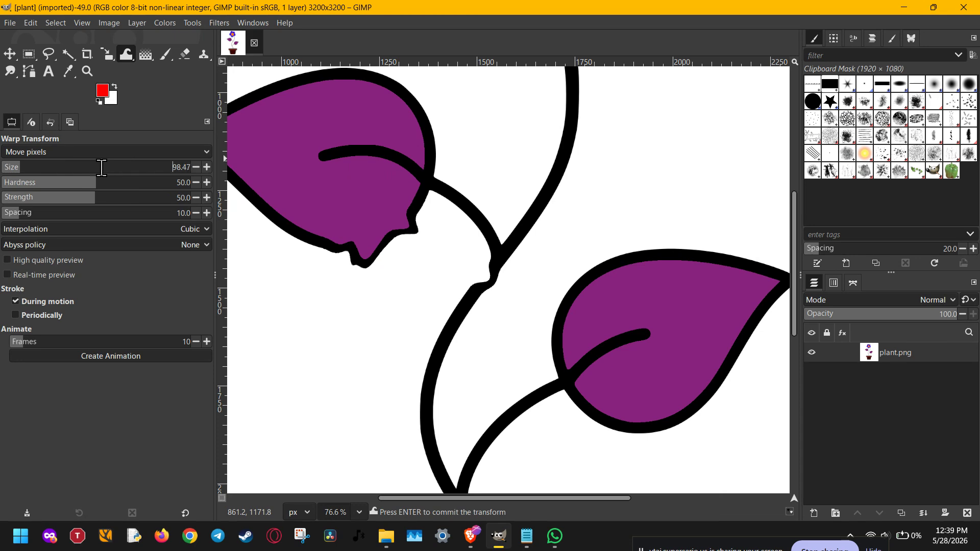
scroll(102, 167, "up", 1)
left_click(96, 185)
left_click_drag(88, 185, 41, 184)
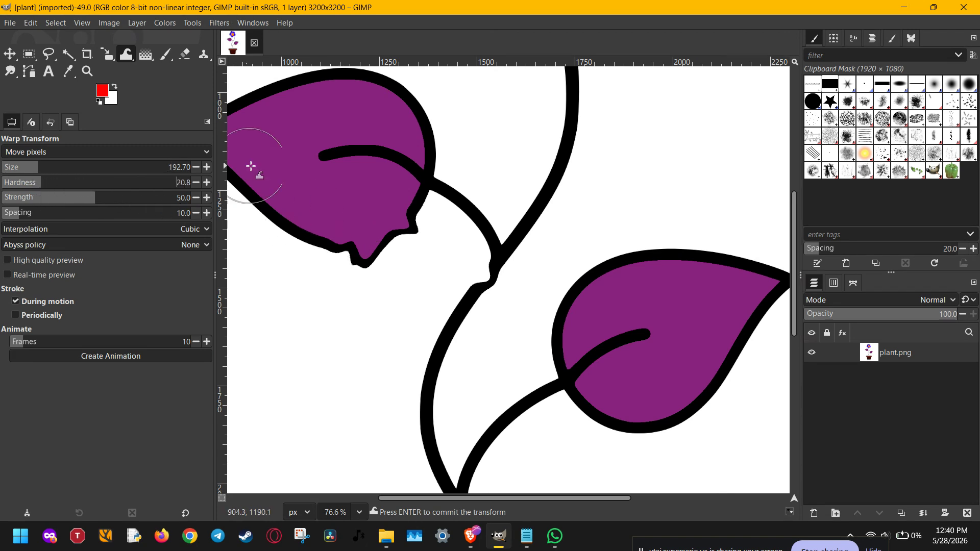
left_click_drag(321, 168, 256, 250)
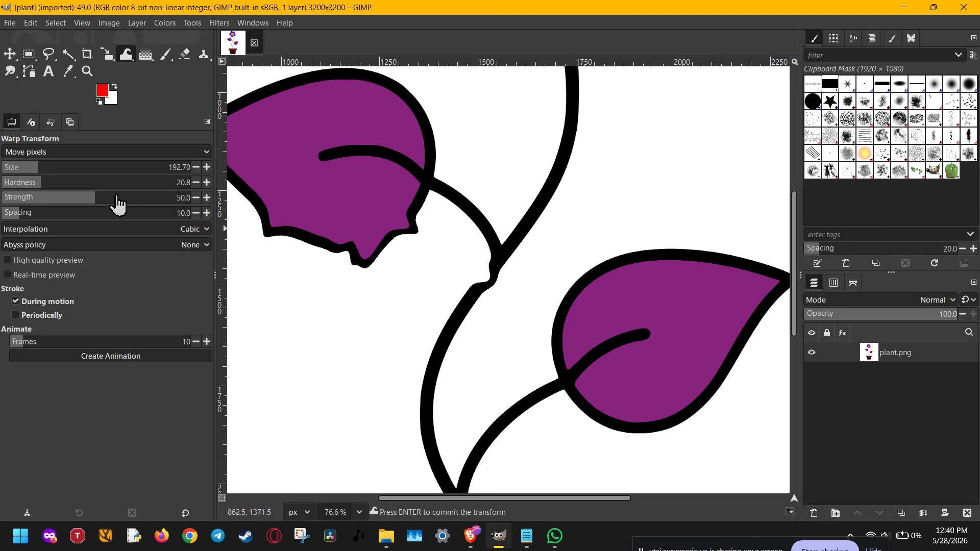
Pull the left leaf's upper-right edge outward at hardness 74.6 and the right leaf's upper edge upward at hardness 15.9
left_click(142, 181)
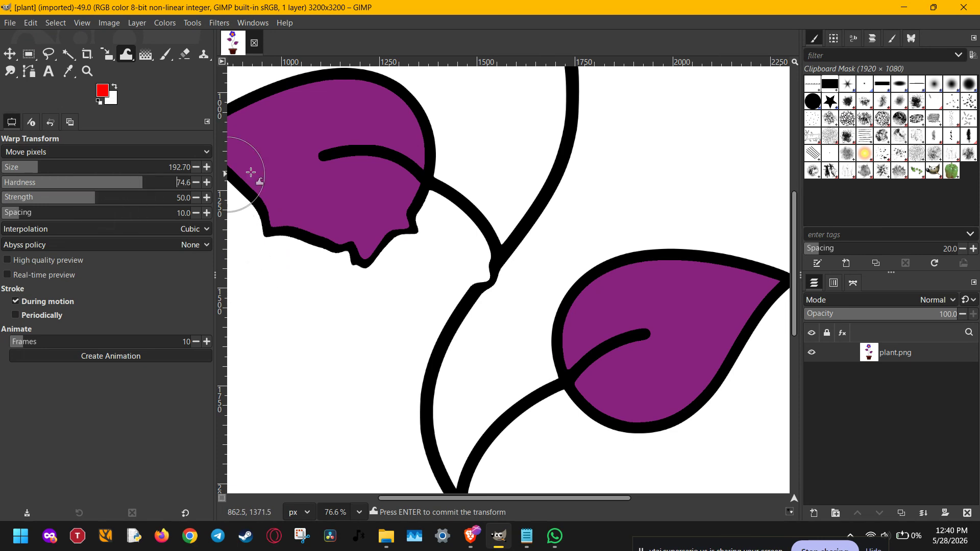
left_click_drag(372, 153, 514, 109)
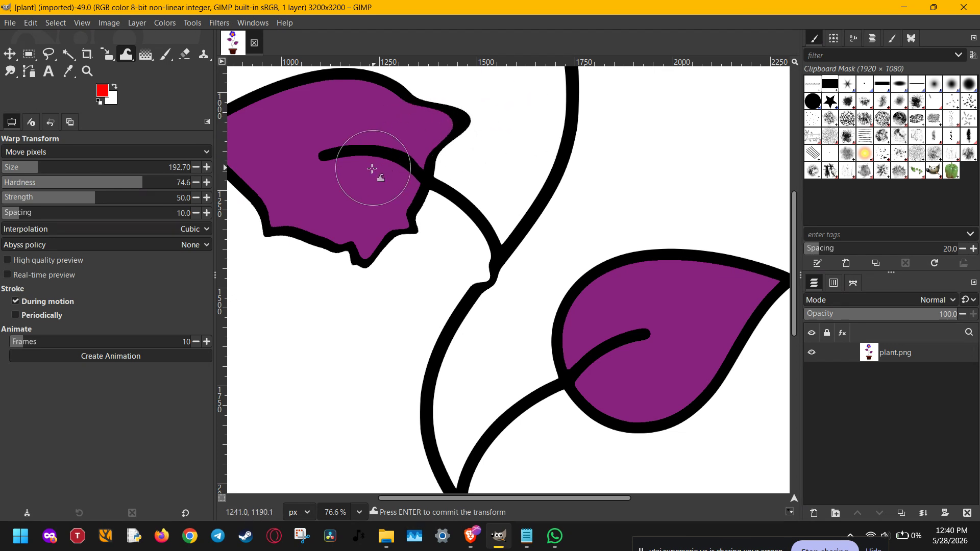
left_click_drag(83, 187, 31, 187)
left_click_drag(663, 300, 679, 208)
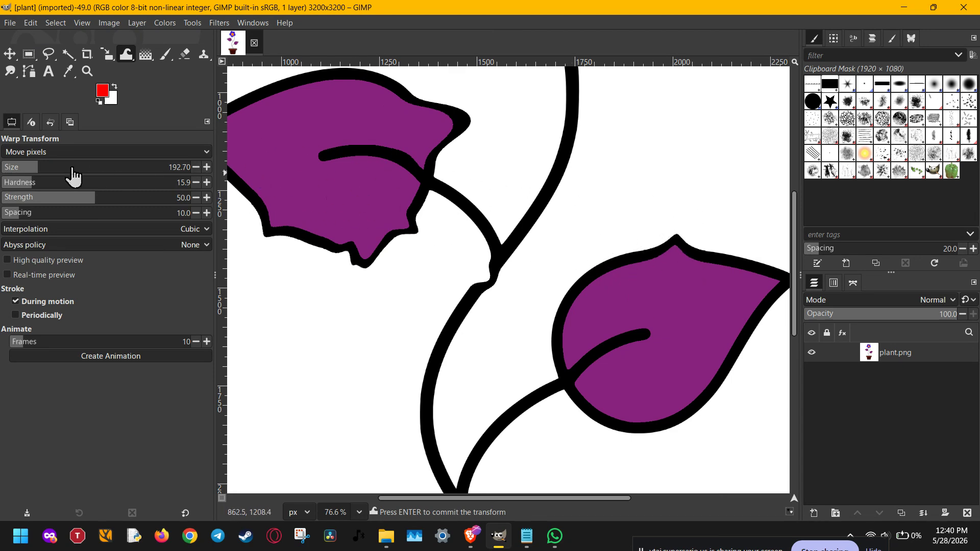
Warp further points along the right leaf's upper edge, using strength 51.3 and 26.4
mouse_move(86, 200)
left_mouse_down()
mouse_move(42, 198)
mouse_move(97, 199)
left_mouse_up()
left_click_drag(623, 285, 602, 209)
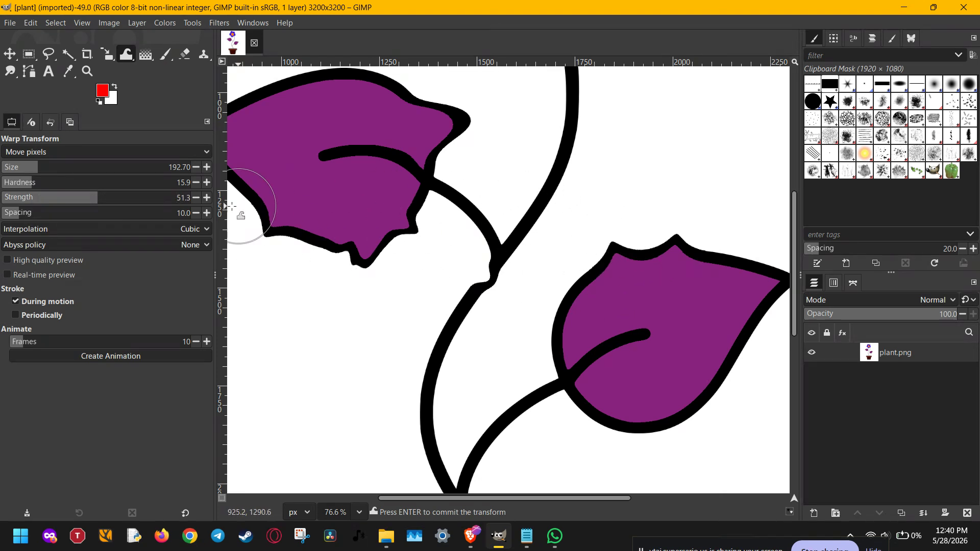
left_click_drag(76, 205, 49, 199)
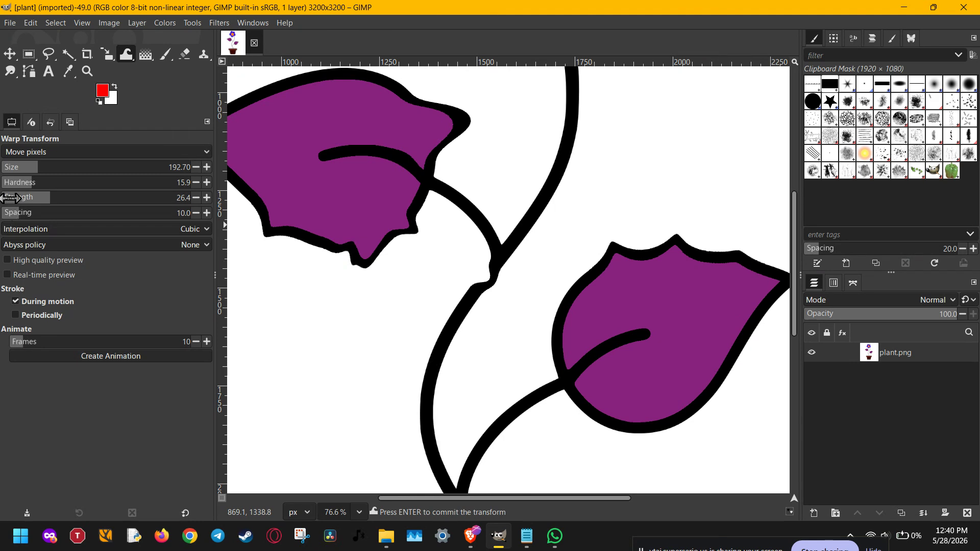
Set the warp strength to 5.0 and then 10.4, and pull the right leaf's lower edge slightly outward
left_click_drag(66, 204, 43, 203)
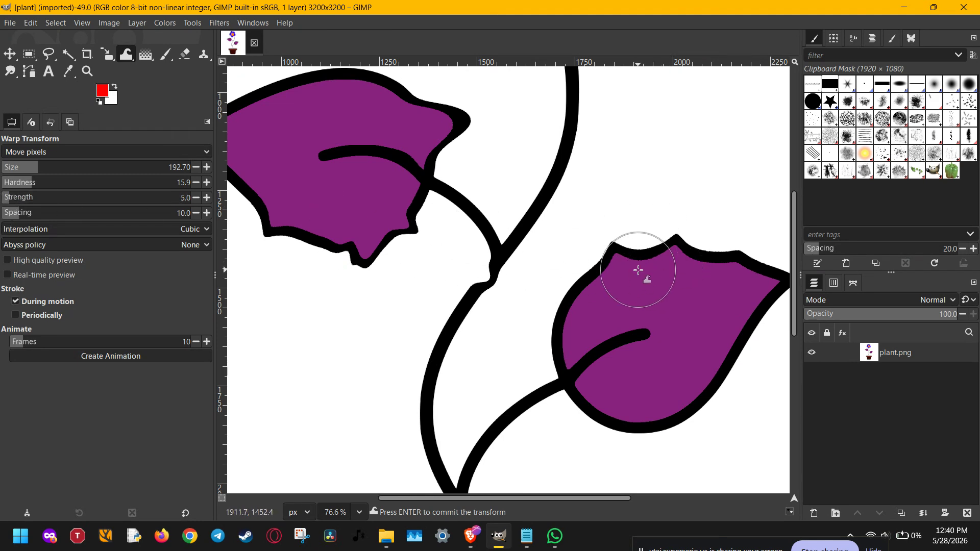
left_click(20, 197)
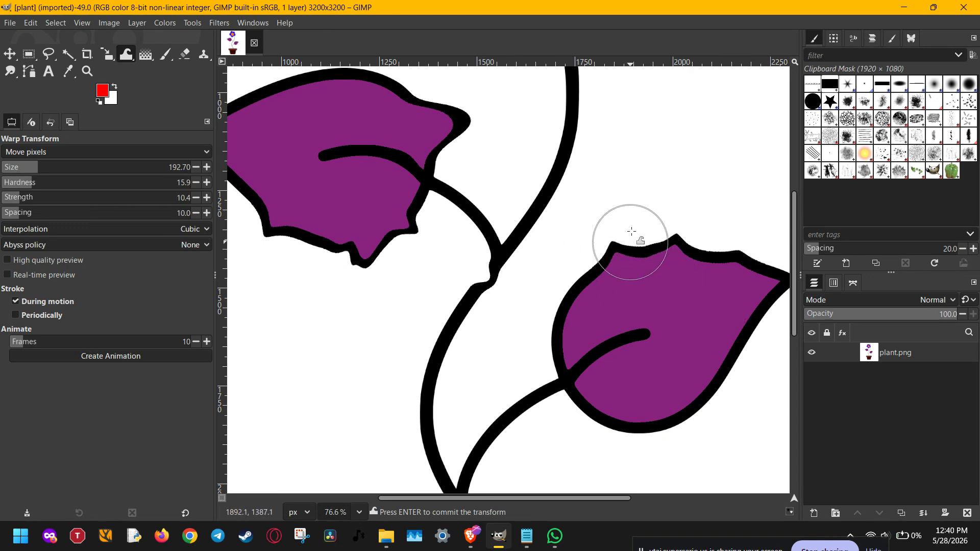
left_click_drag(602, 330, 591, 211)
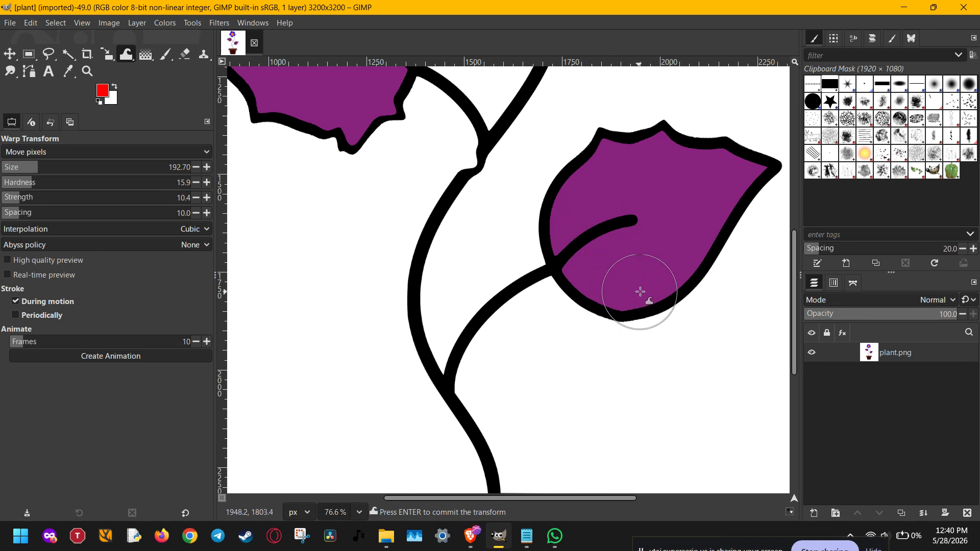
left_click_drag(642, 283, 689, 398)
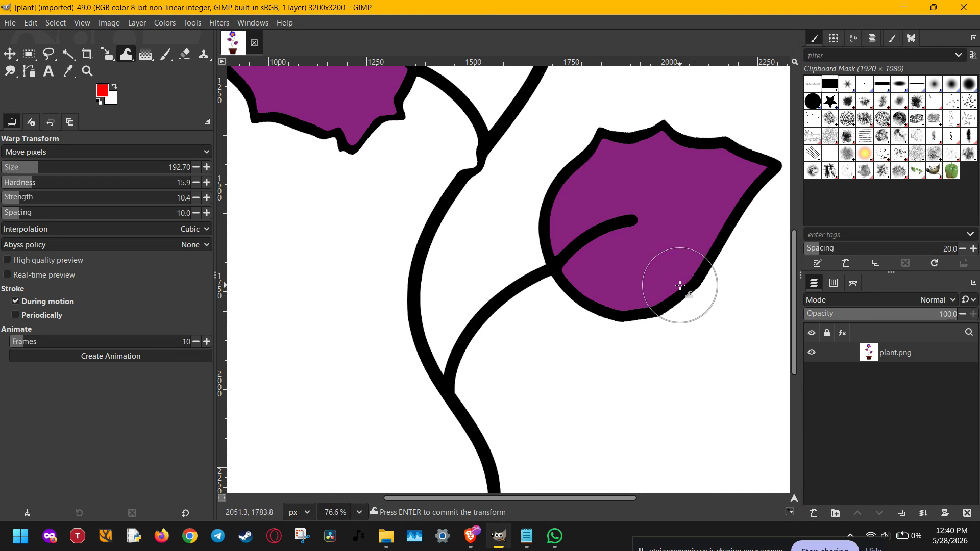
left_click_drag(668, 171, 667, 293)
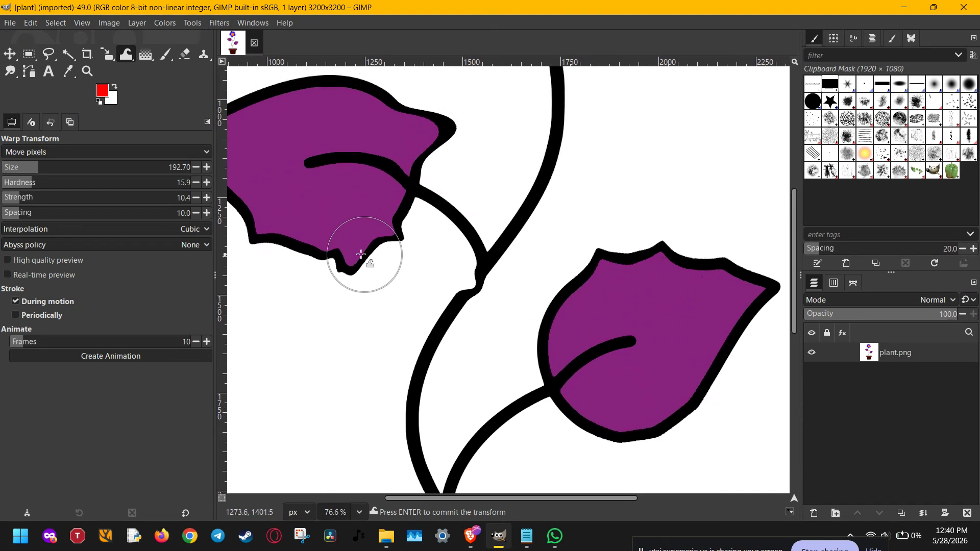
Set the warp strength to 24.3 and pull several points of the right leaf's lower-right edge outward
left_click(45, 199)
left_click_drag(571, 288, 538, 271)
mouse_move(671, 336)
left_mouse_down()
mouse_move(741, 401)
mouse_move(647, 381)
mouse_move(704, 411)
left_mouse_up()
left_click_drag(592, 393, 636, 454)
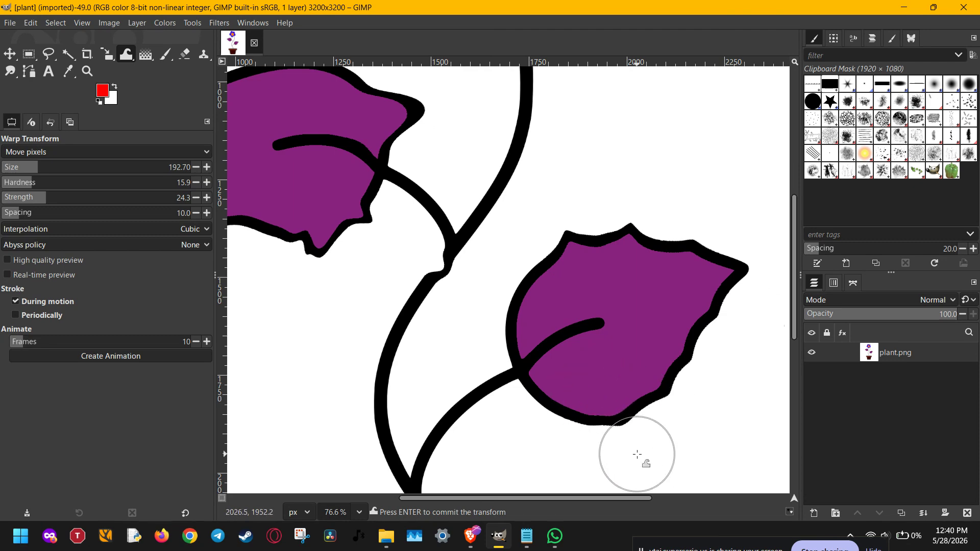
Erase the distortions around the left leaf with the Erase warping behavior, and return to Move pixels
left_click_drag(475, 240, 602, 312)
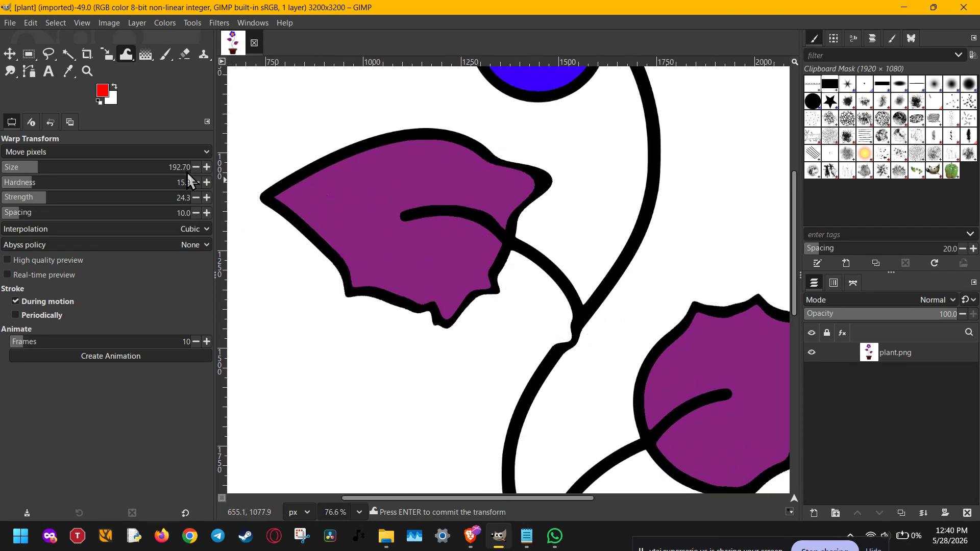
left_click(153, 149)
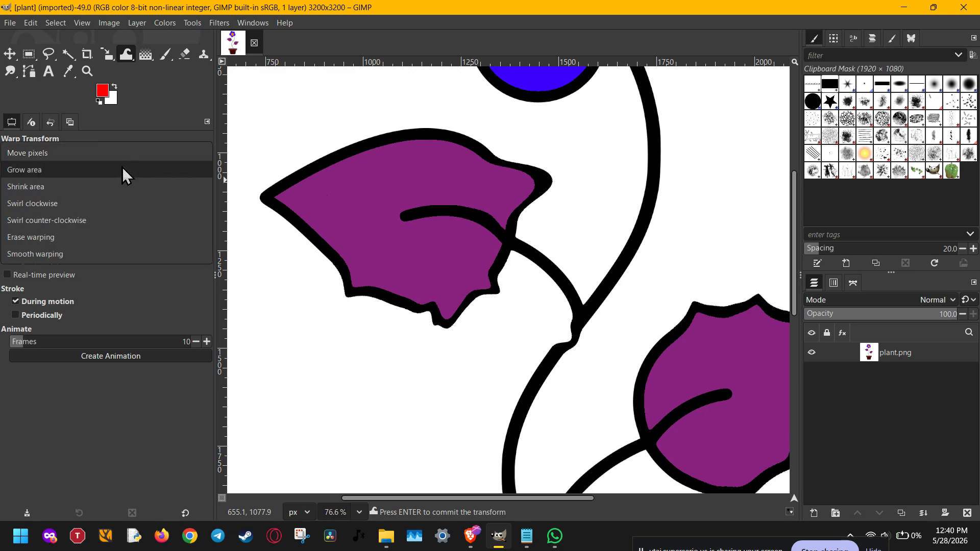
left_click(45, 237)
mouse_move(416, 269)
left_mouse_down()
mouse_move(383, 300)
mouse_move(422, 310)
mouse_move(494, 251)
mouse_move(557, 154)
mouse_move(581, 198)
left_mouse_up()
mouse_move(461, 323)
left_mouse_down()
mouse_move(410, 337)
mouse_move(498, 257)
mouse_move(462, 146)
mouse_move(535, 170)
mouse_move(477, 193)
mouse_move(521, 233)
mouse_move(487, 182)
mouse_move(366, 251)
mouse_move(284, 214)
mouse_move(437, 267)
left_mouse_up()
scroll(90, 154, "up", 5)
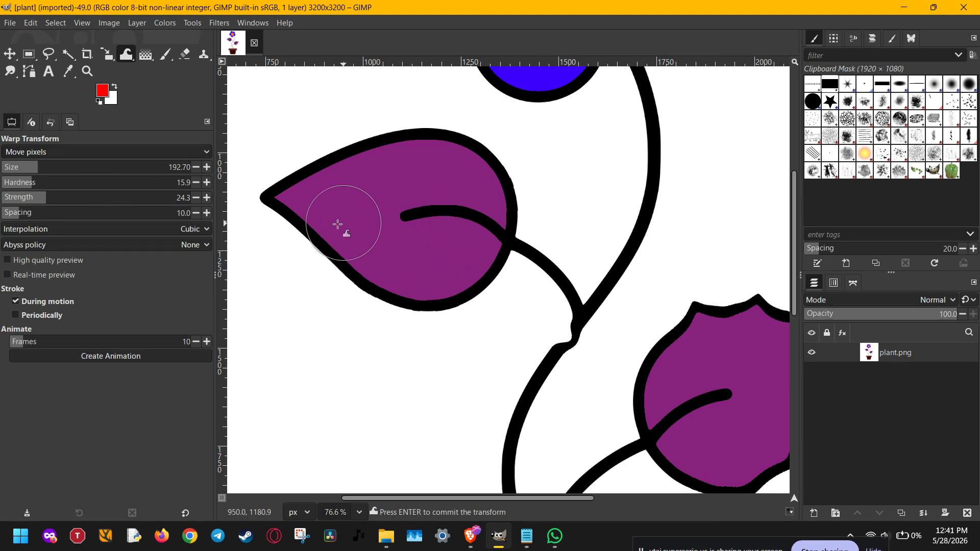
Pull the left leaf's upper and lower edges outward into jagged points, and commit the warp by switching to the Move tool
mouse_move(337, 224)
left_mouse_down()
mouse_move(219, 317)
mouse_move(327, 261)
mouse_move(279, 248)
mouse_move(371, 259)
mouse_move(320, 337)
mouse_move(364, 316)
mouse_move(407, 276)
mouse_move(414, 376)
mouse_move(317, 98)
mouse_move(360, 142)
mouse_move(393, 157)
mouse_move(425, 82)
mouse_move(456, 149)
mouse_move(546, 98)
mouse_move(518, 146)
mouse_move(475, 160)
mouse_move(497, 101)
mouse_move(475, 143)
mouse_move(487, 107)
mouse_move(413, 150)
mouse_move(403, 87)
mouse_move(392, 151)
mouse_move(330, 164)
mouse_move(335, 100)
mouse_move(343, 213)
mouse_move(285, 277)
mouse_move(367, 279)
mouse_move(321, 318)
mouse_move(414, 287)
mouse_move(400, 363)
left_mouse_up()
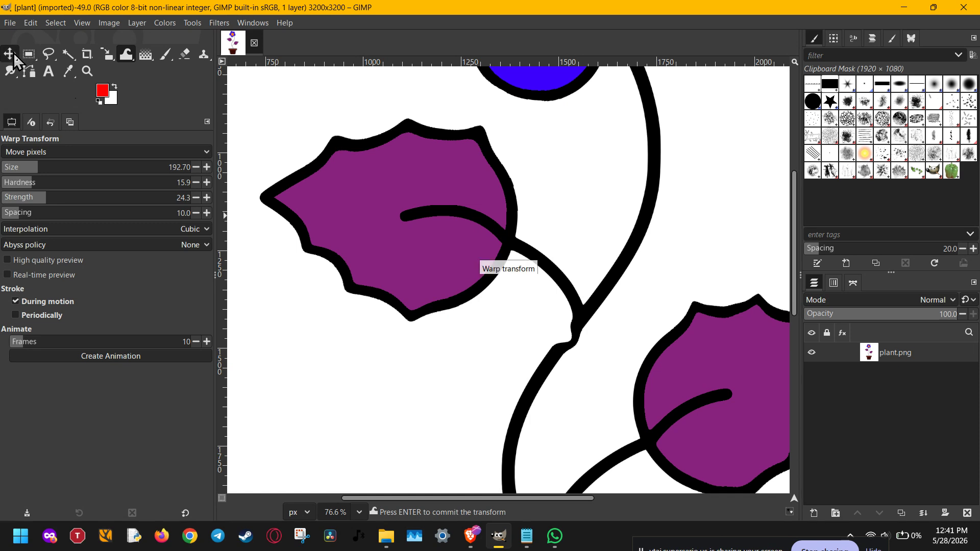
key("m")
scroll(406, 210, "down", 4)
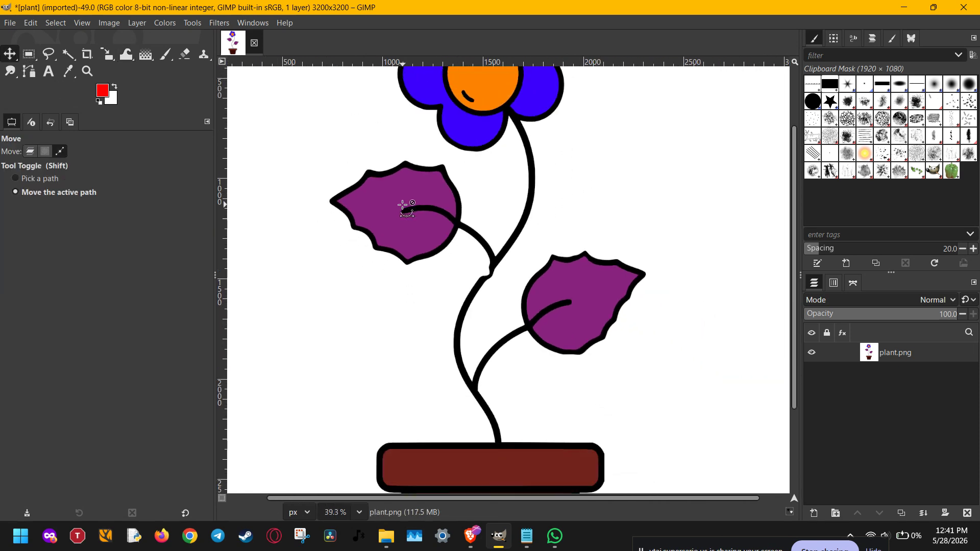
scroll(460, 199, "up", 3)
scroll(460, 200, "right", 1)
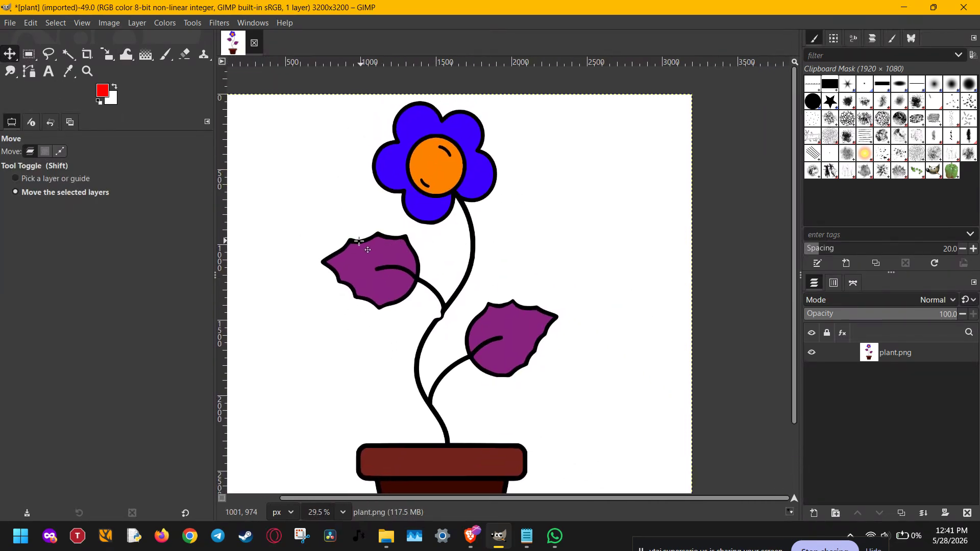
Try to erase the committed distortion at the stem junction using Warp Transform with the Erase warping behavior
key("w")
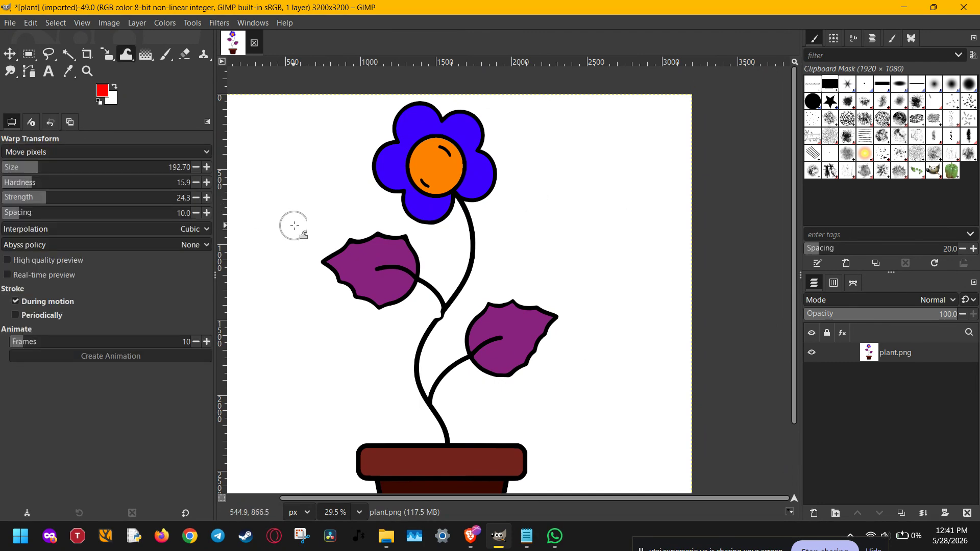
scroll(183, 154, "down", 6)
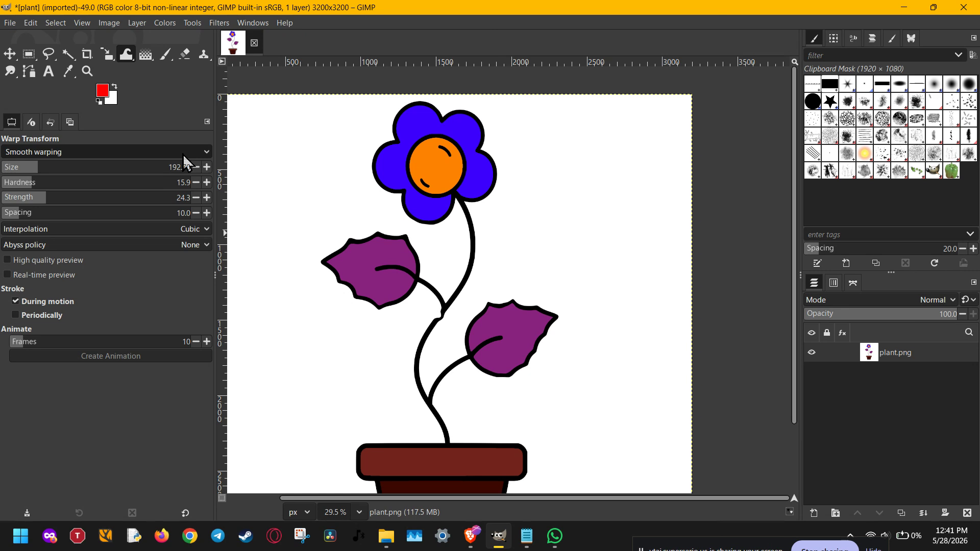
scroll(183, 155, "up", 1)
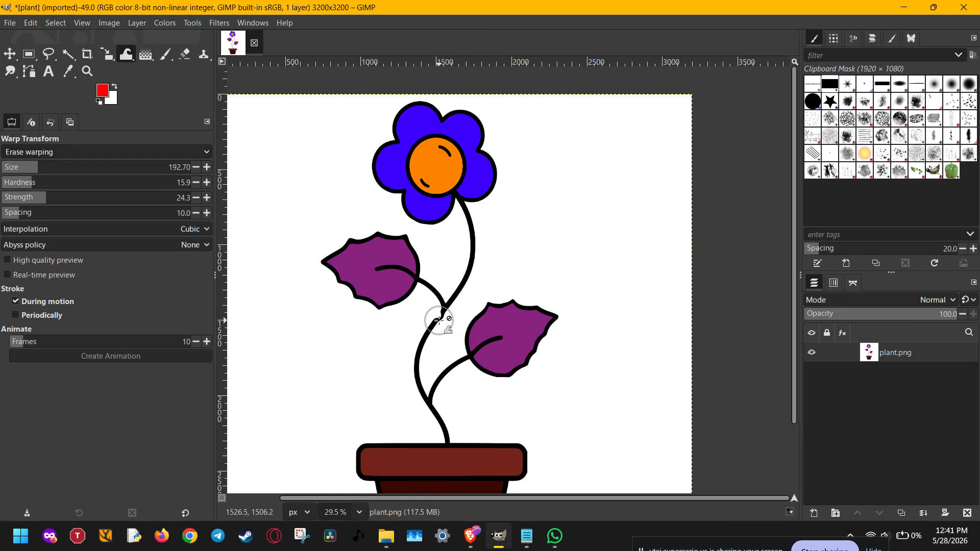
left_click_drag(439, 320, 434, 322)
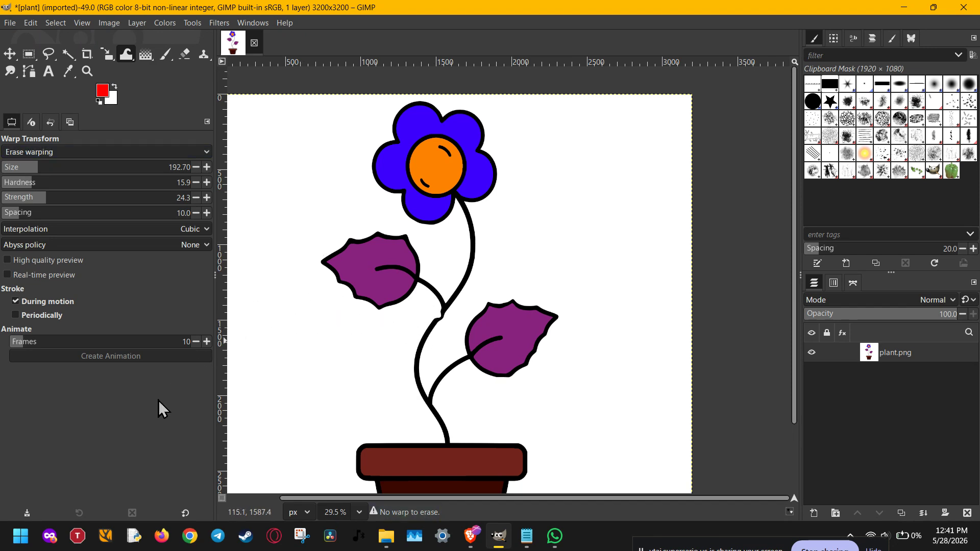
scroll(439, 315, "up", 3)
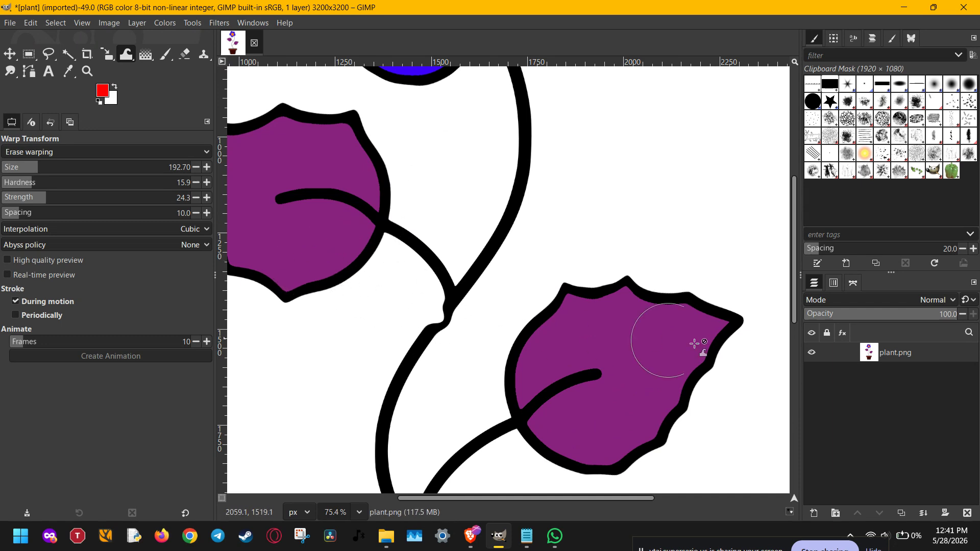
left_click(449, 318)
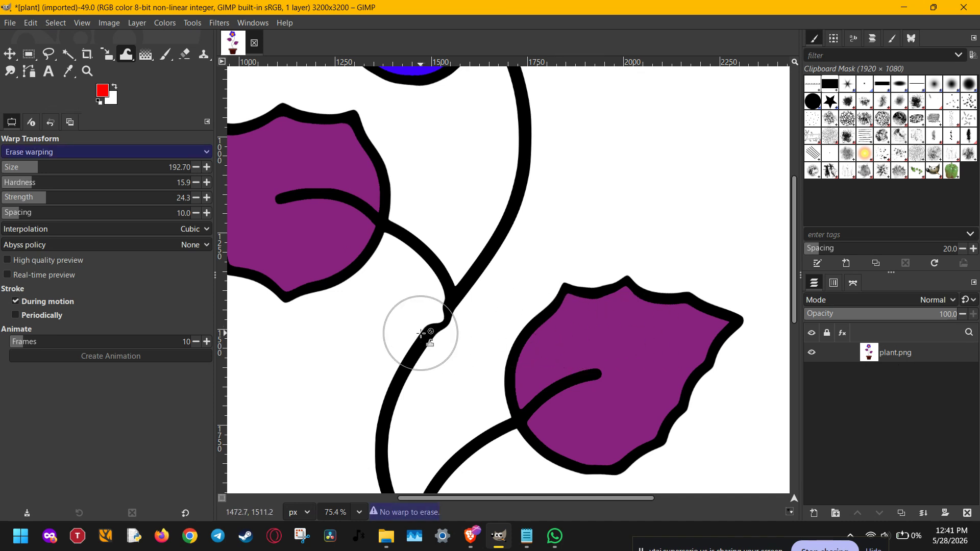